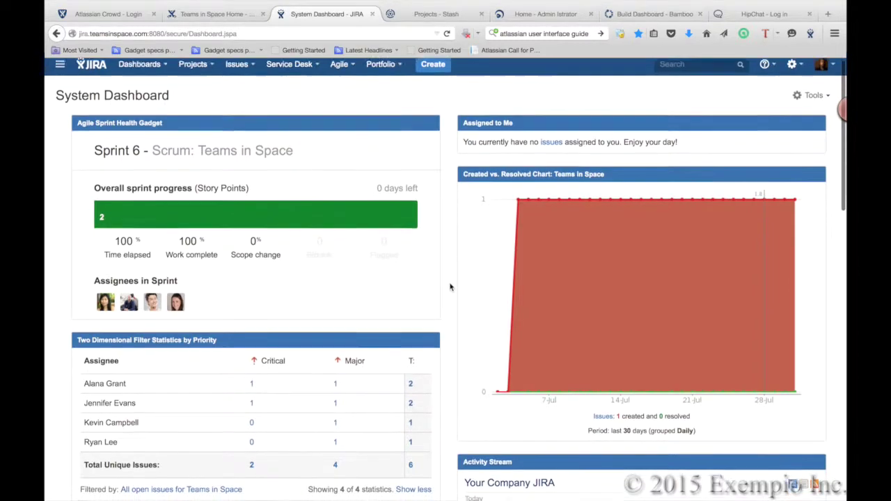
- Look over the gadgets on the System Dashboard and review the available dashboard tools
scroll(450, 287, "down", 8)
scroll(450, 287, "down", 10)
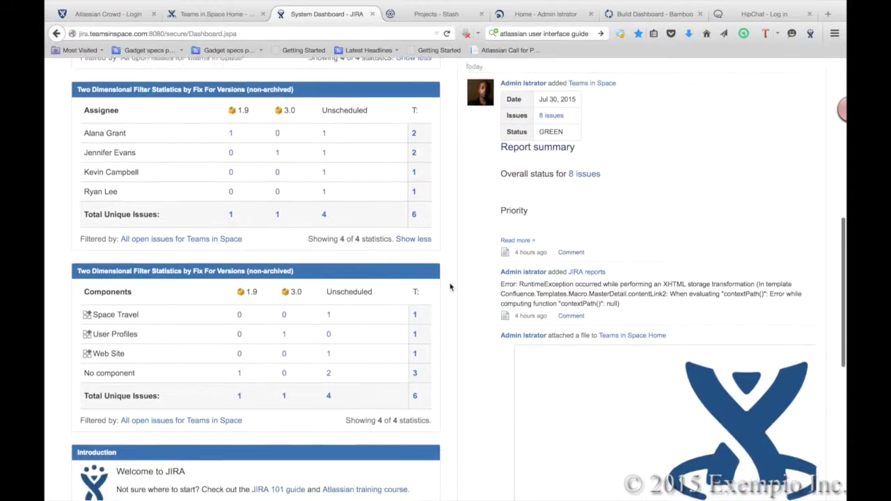
scroll(450, 287, "up", 18)
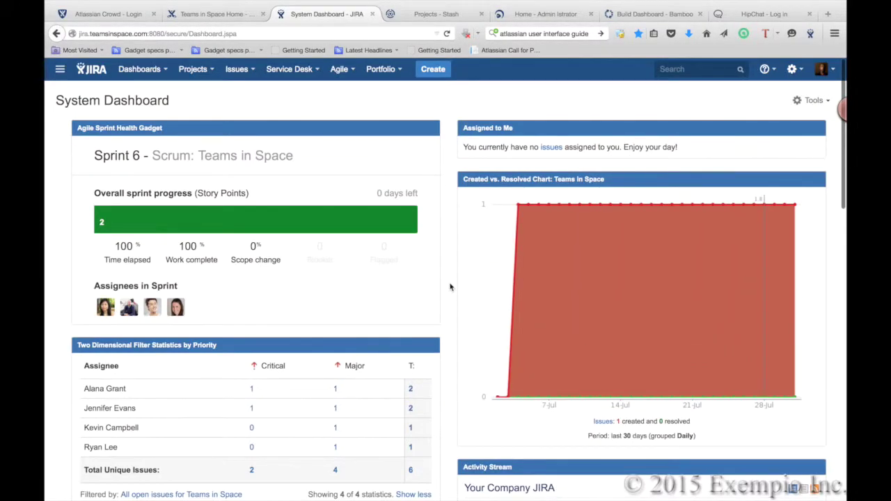
scroll(450, 287, "down", 18)
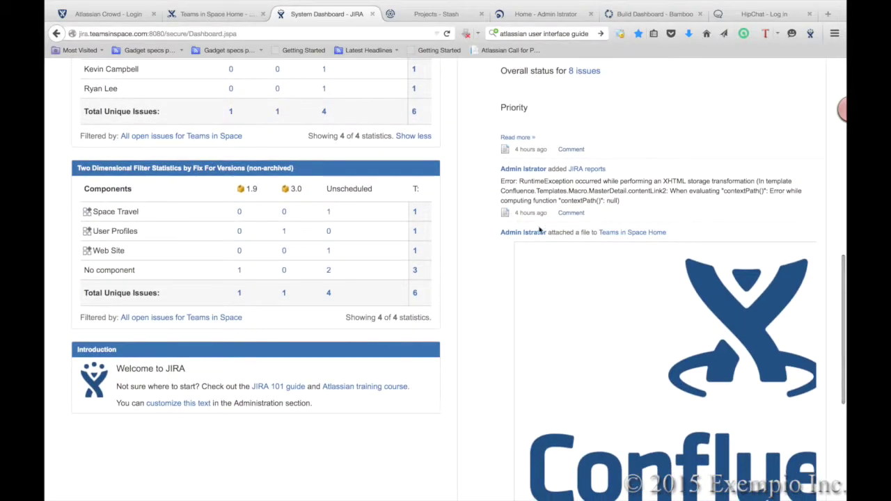
scroll(453, 191, "up", 18)
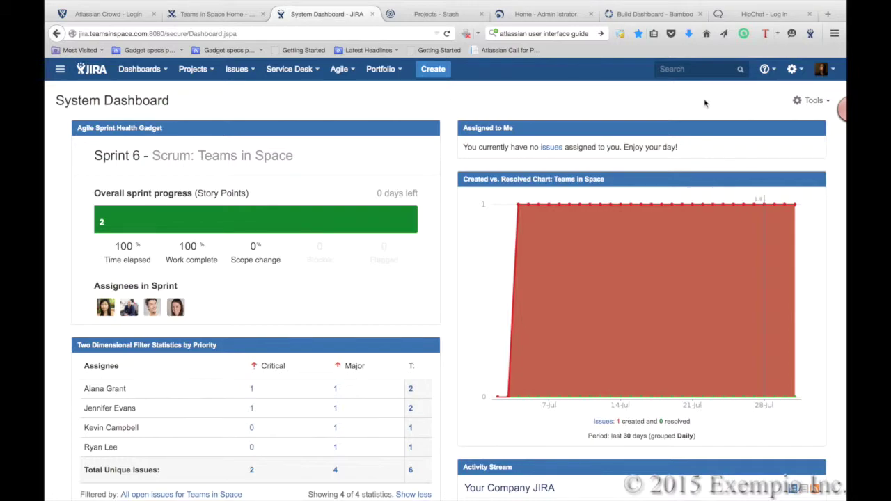
left_click(812, 100)
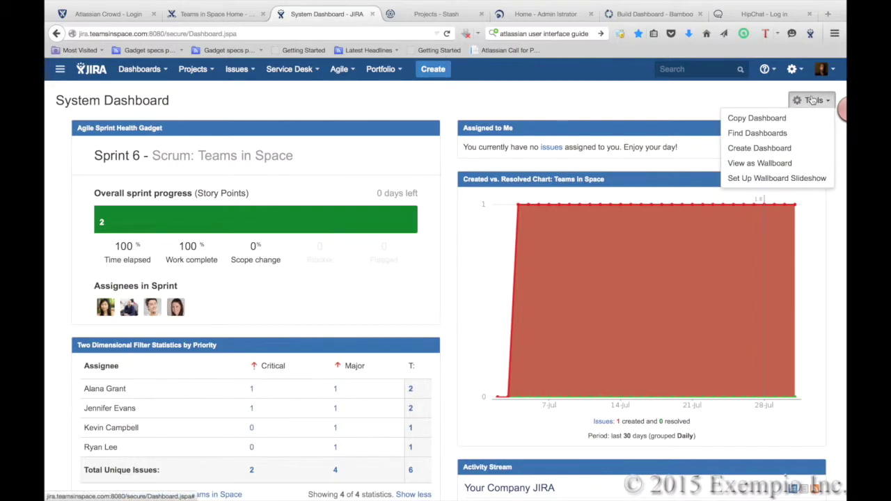
left_click(672, 103)
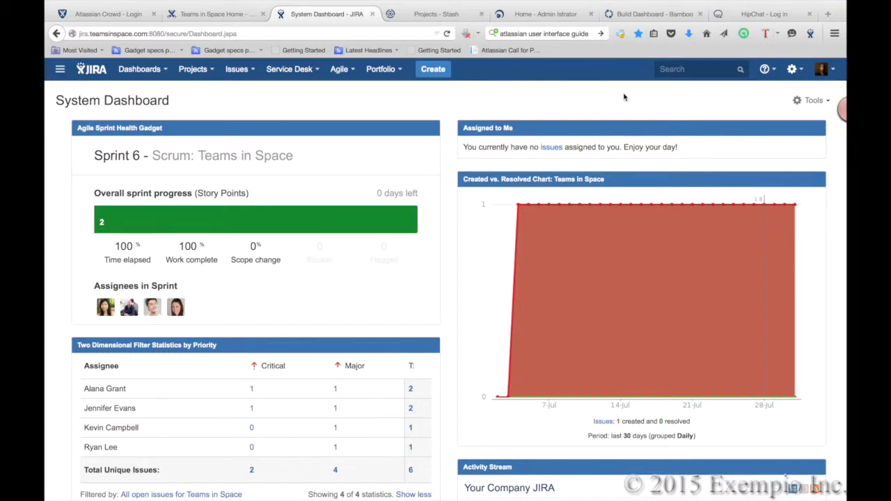
- Find and open issue TIS-45 with the quick search
left_click(679, 66)
type("TIS")
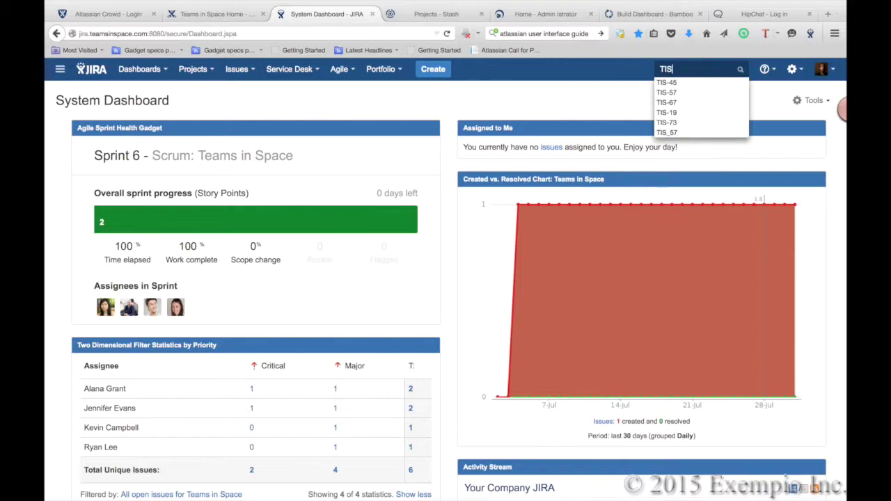
type("-45")
key("Return")
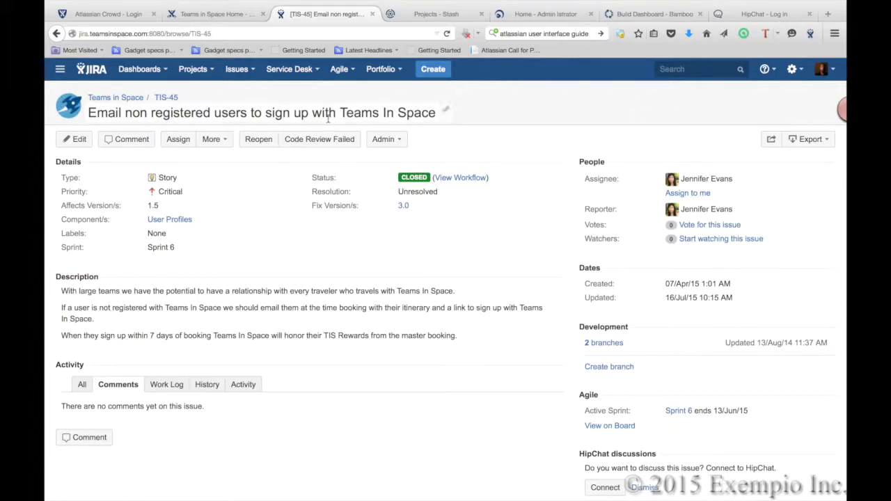
left_click(140, 71)
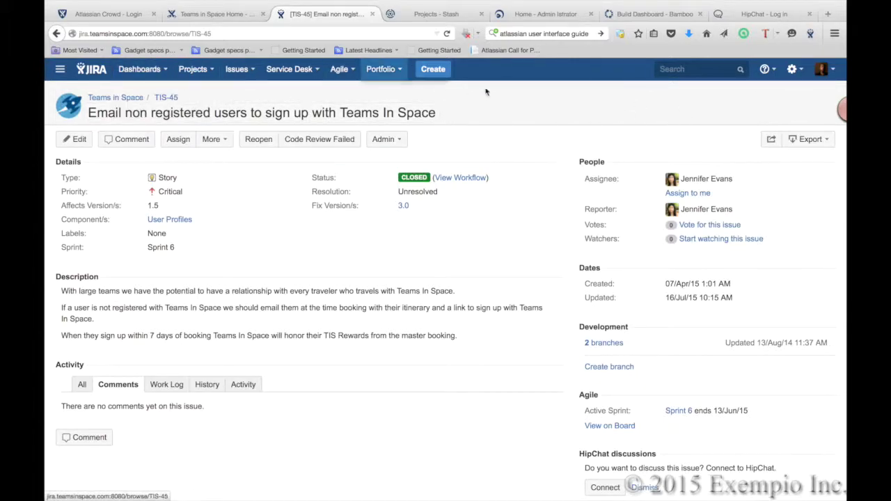
left_click(544, 97)
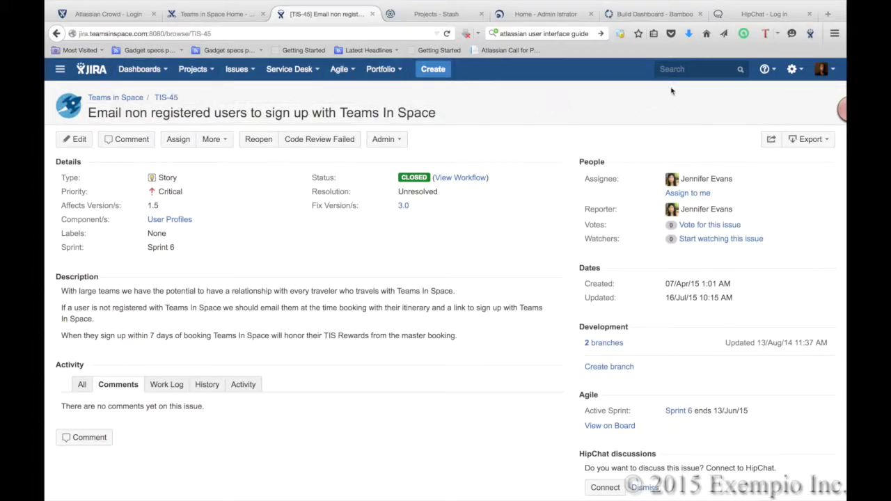
- Set the personal JIRA home page to Dashboard and change it to Agile once the System Dashboard has loaded
left_click(828, 72)
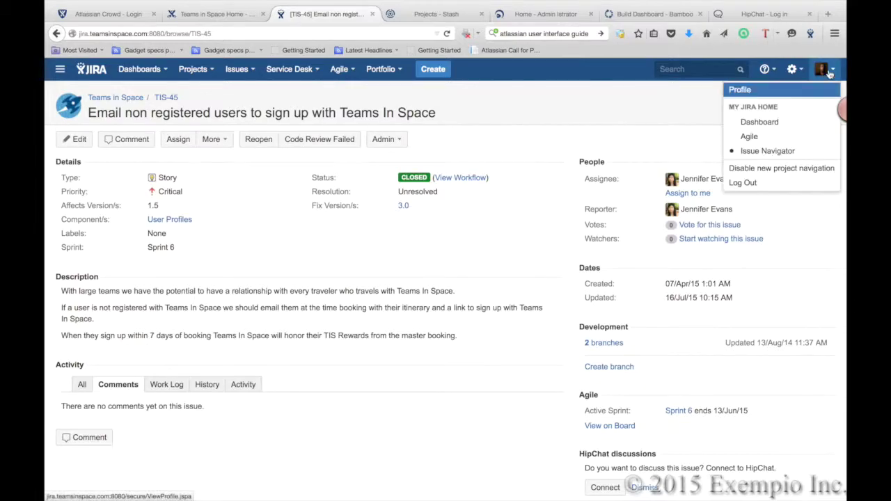
left_click(781, 123)
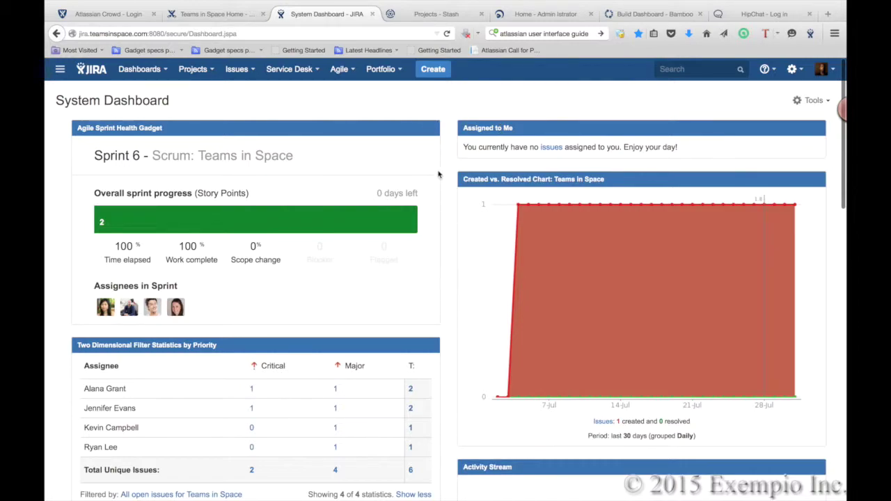
left_click(822, 69)
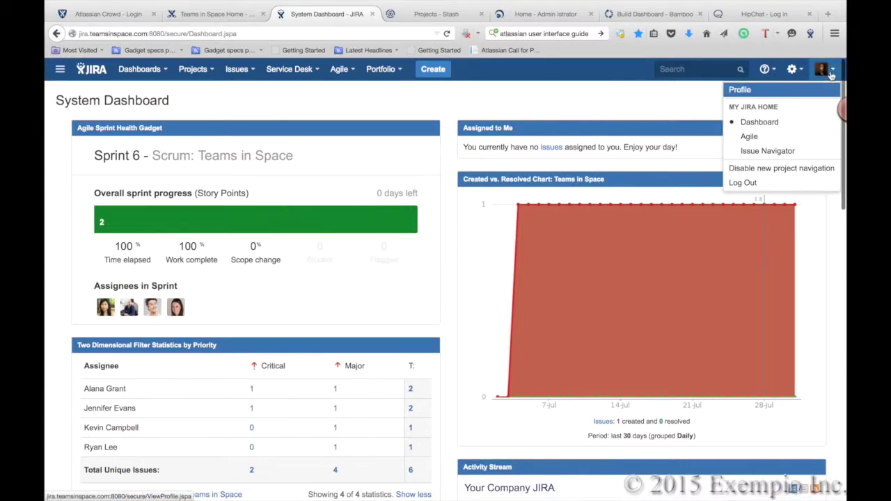
left_click(785, 139)
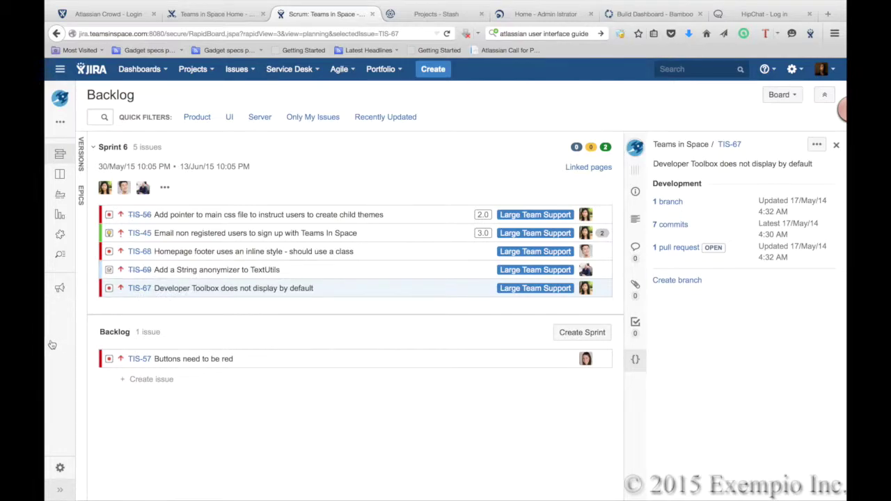
- Expand and collapse the project sidebar, and view the Active sprints board for Sprint 6
left_click(59, 493)
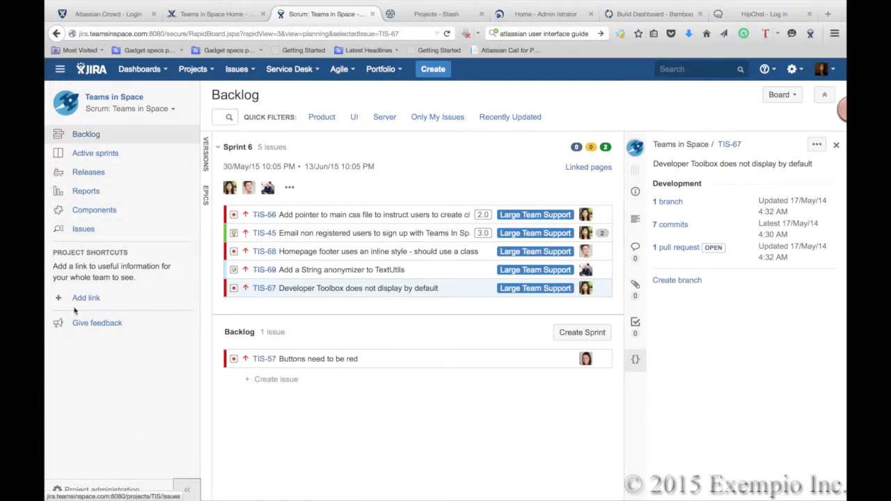
left_click(187, 490)
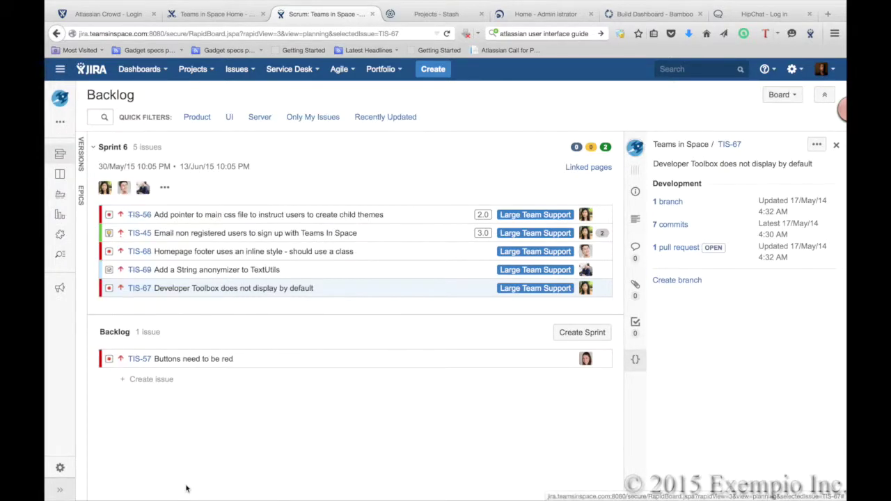
left_click(58, 176)
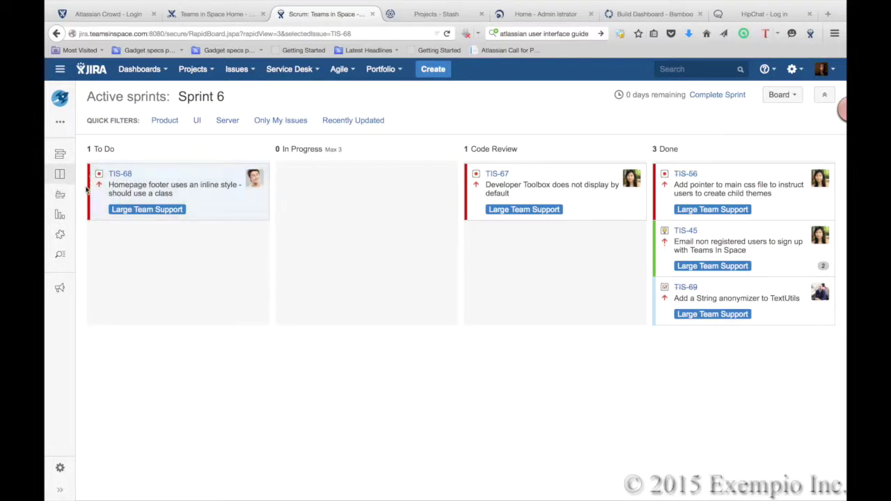
left_click_drag(90, 188, 259, 232)
- View the project's releases, include Released versions in the status filter, and restore it to Unreleased only
left_click(59, 194)
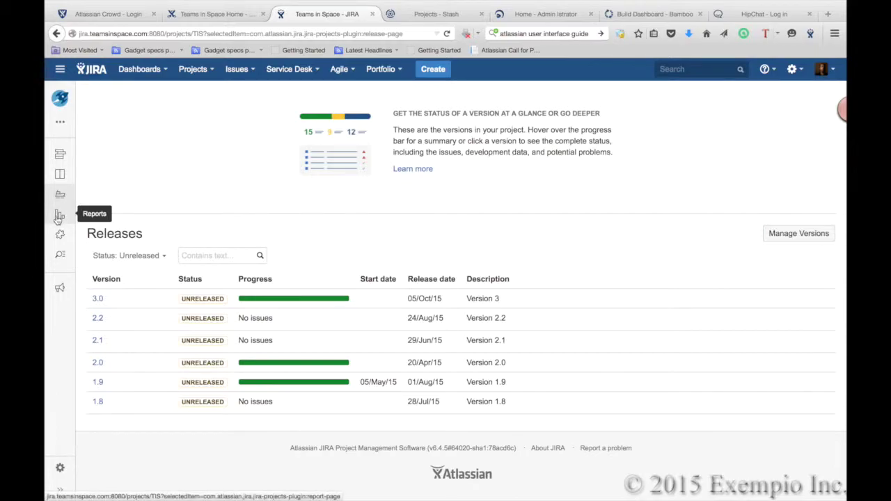
left_click(142, 257)
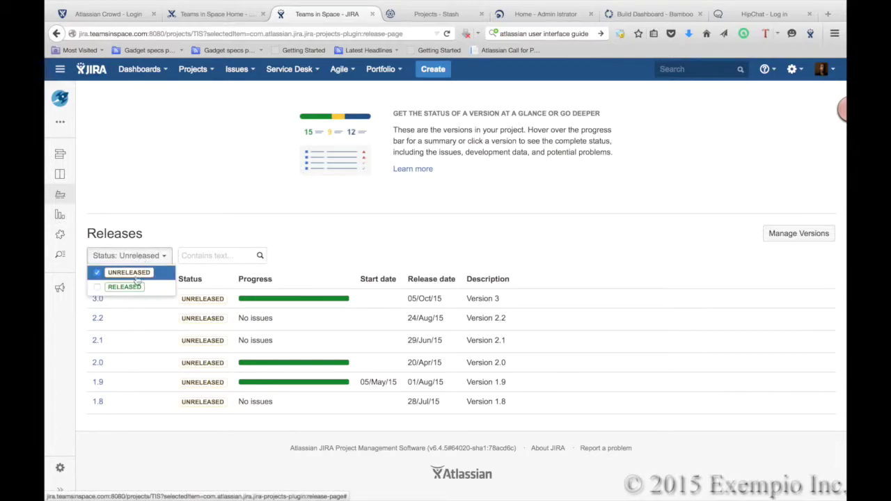
left_click(136, 290)
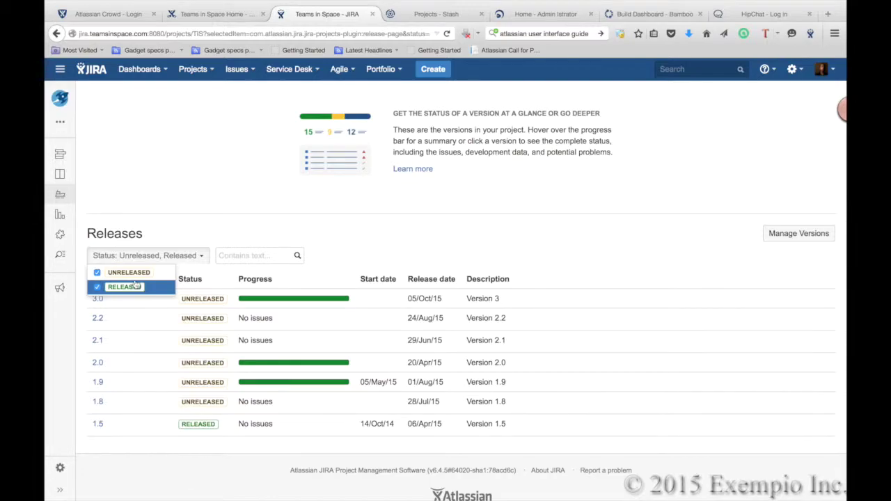
left_click(136, 290)
left_click(139, 199)
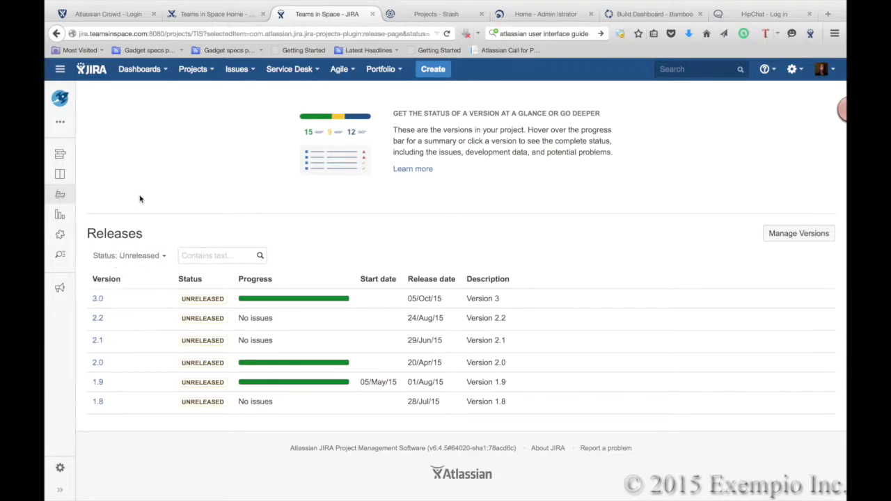
- View all project reports, looking through the Agile, Issue analysis, and Forecast & management groups
left_click(60, 215)
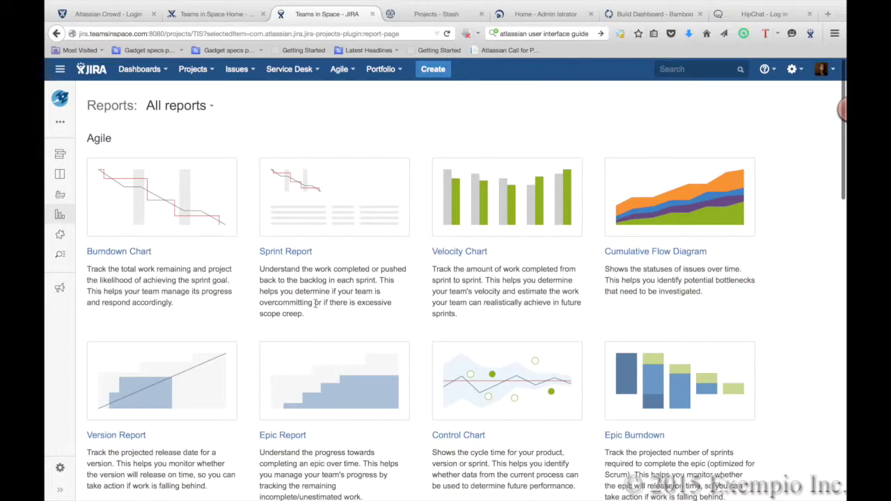
scroll(316, 304, "down", 10)
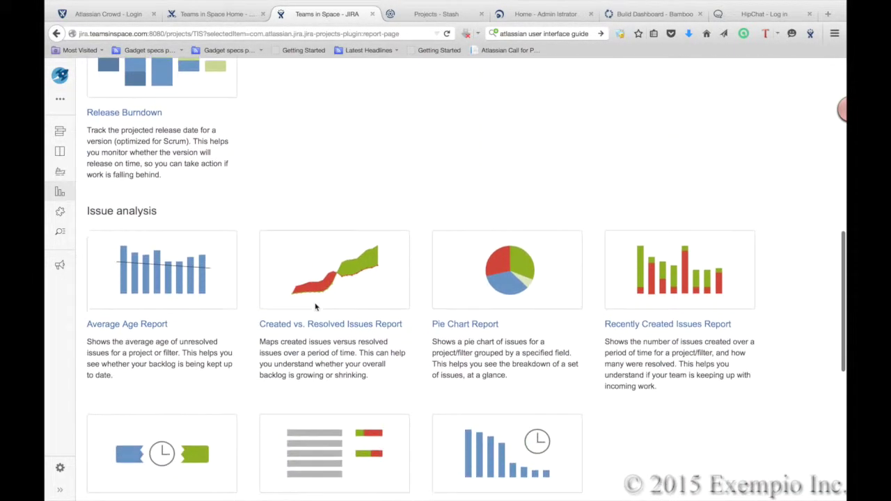
scroll(315, 307, "down", 8)
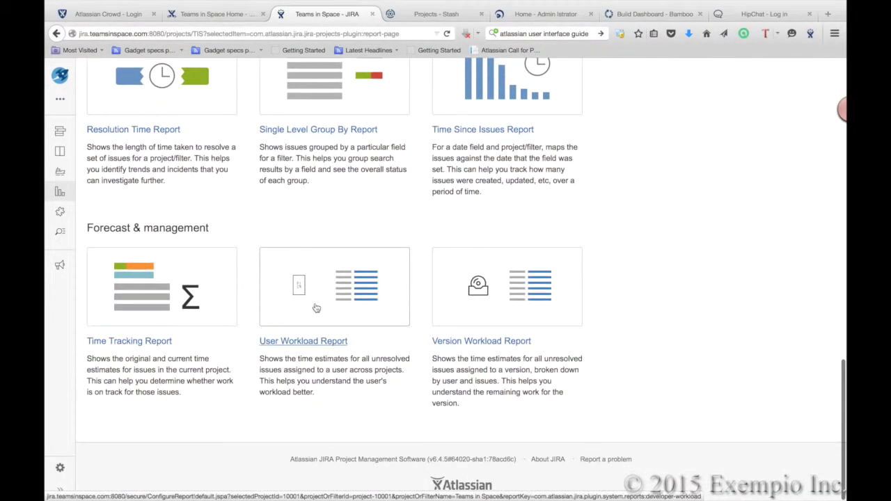
scroll(317, 308, "up", 18)
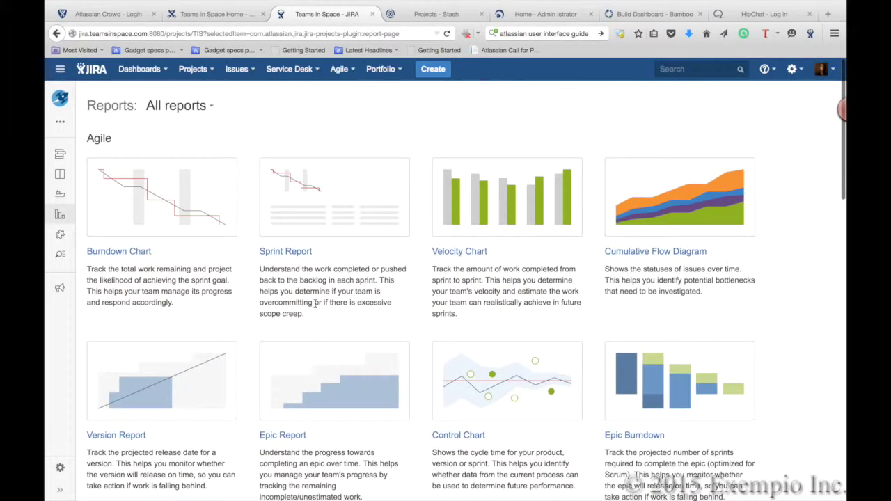
- Open the project's unresolved issues in the search and display them in List View
left_click(60, 255)
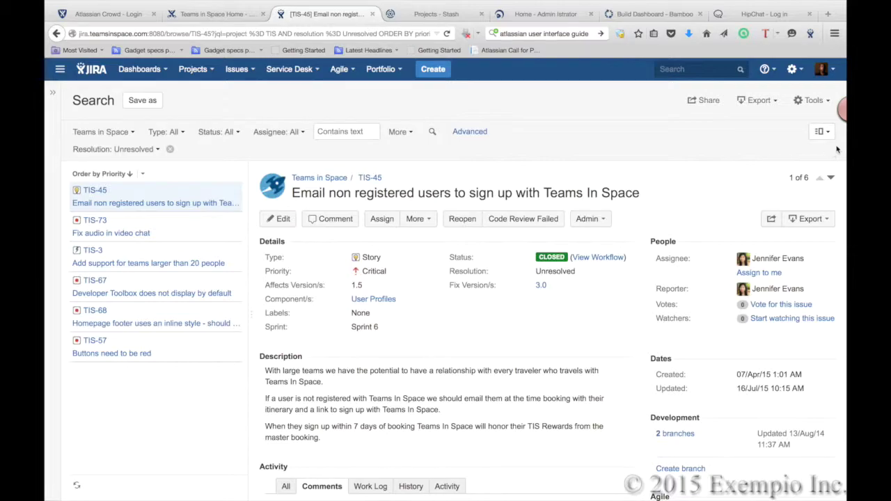
left_click(821, 131)
left_click(784, 178)
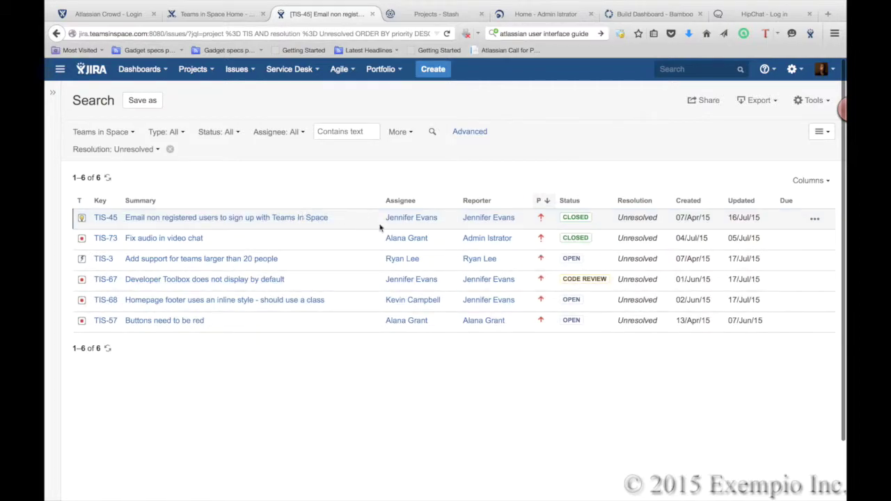
- Review the columns available for the issue list and leave the selection as it is
left_click(822, 183)
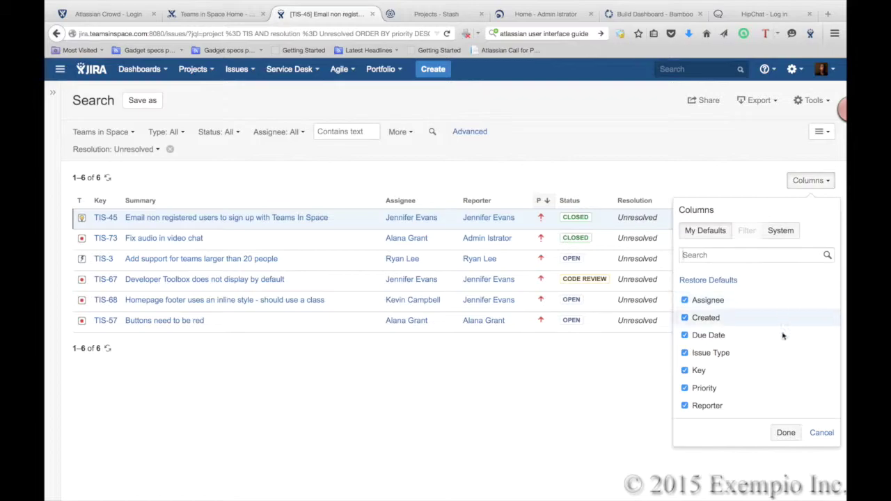
scroll(771, 361, "down", 3)
scroll(771, 362, "down", 4)
scroll(771, 362, "up", 10)
left_click(603, 382)
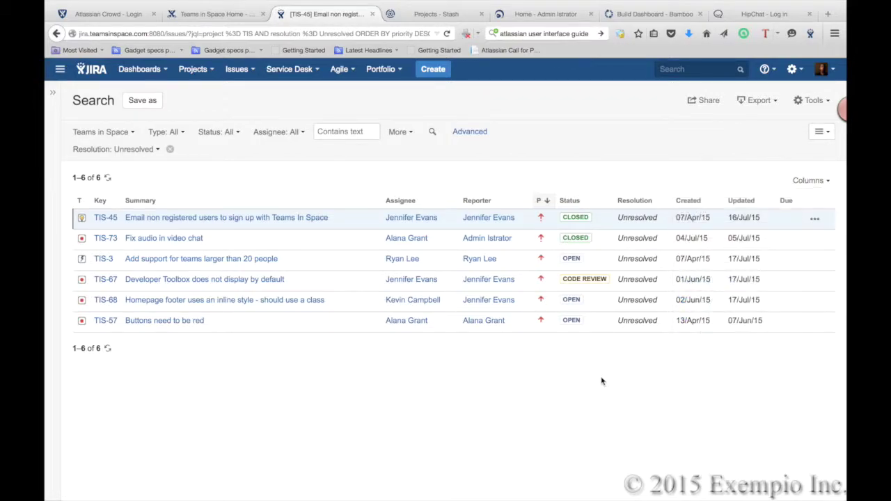
- Sort the issue list by Reporter, Resolution, and finally by Created date in descending order
left_click(496, 202)
left_click(632, 200)
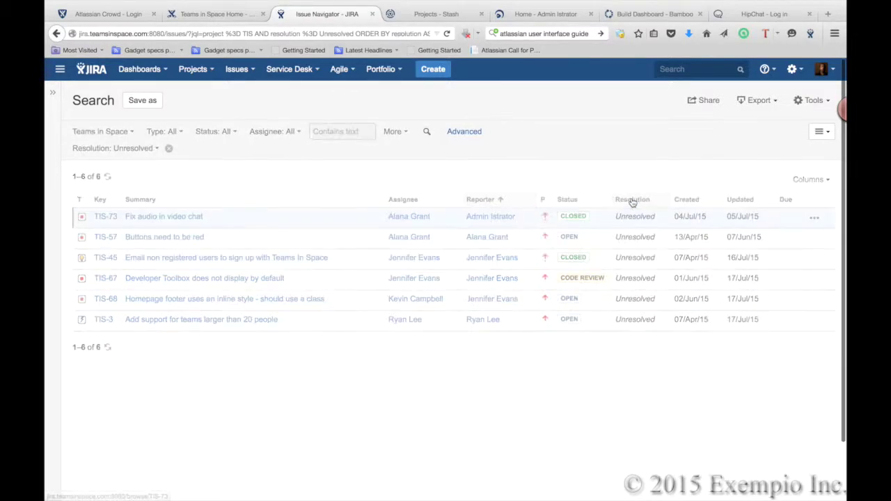
left_click(705, 201)
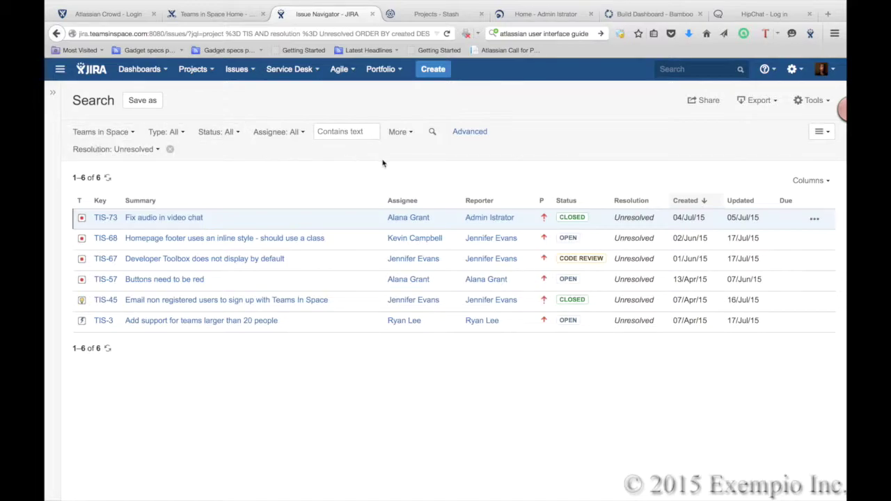
- Switch the issue search to the advanced JQL query and show the results in Detail View
left_click(470, 132)
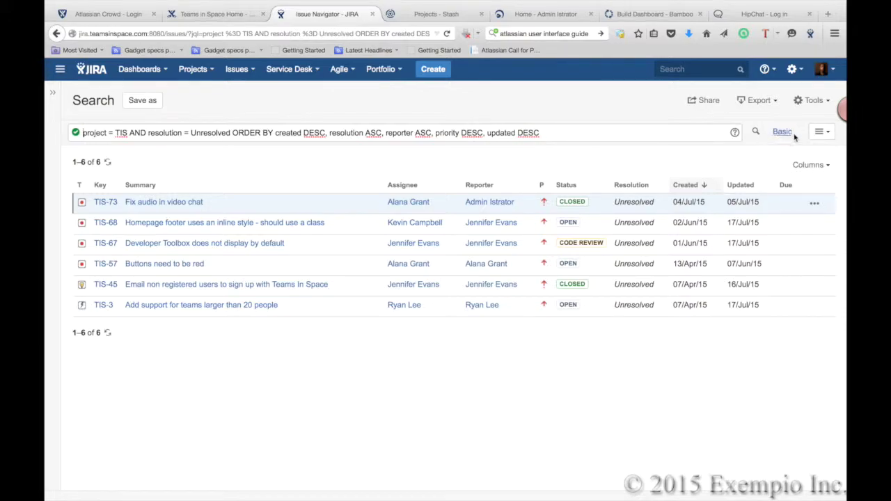
left_click(820, 134)
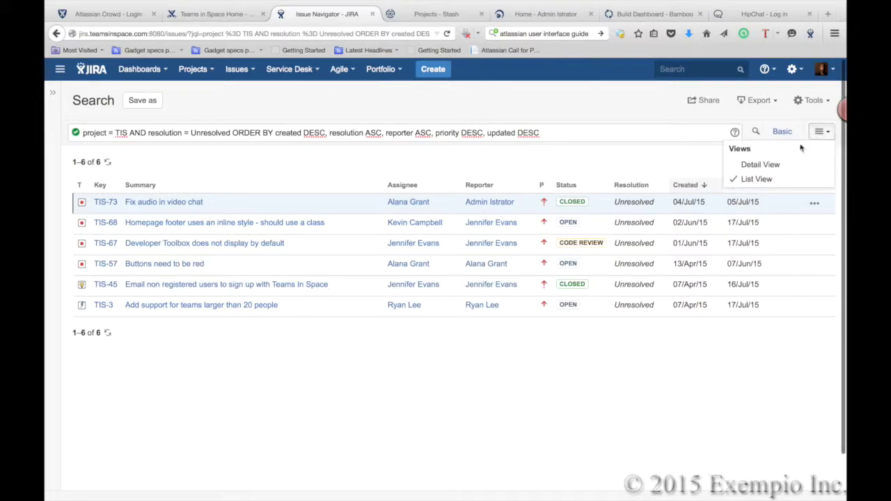
left_click(770, 167)
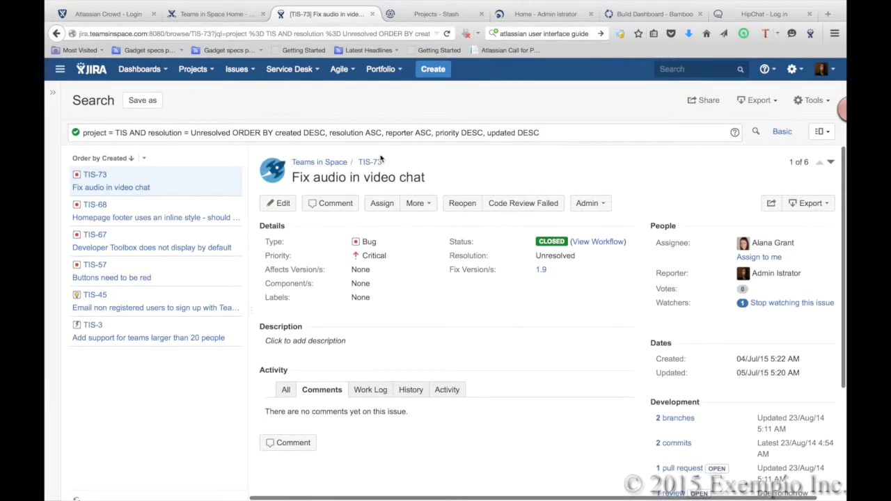
- Display the search results in List View and open issue TIS-67 from the list
left_click(822, 133)
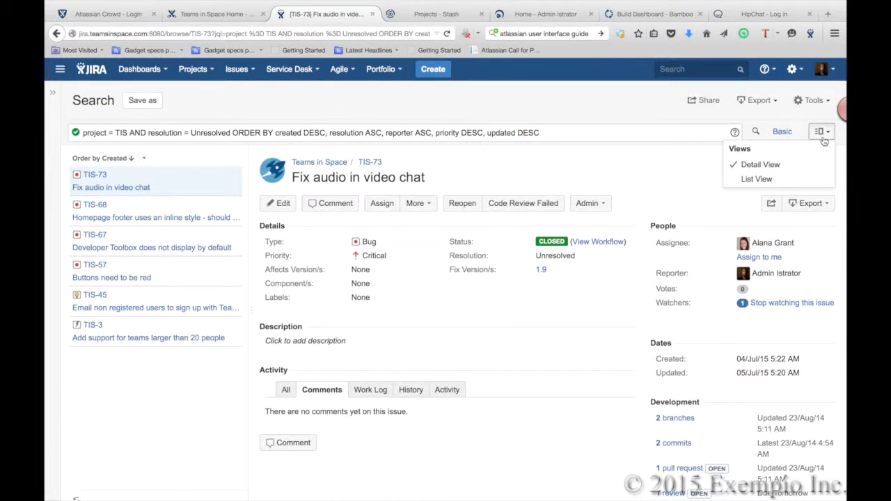
left_click(786, 178)
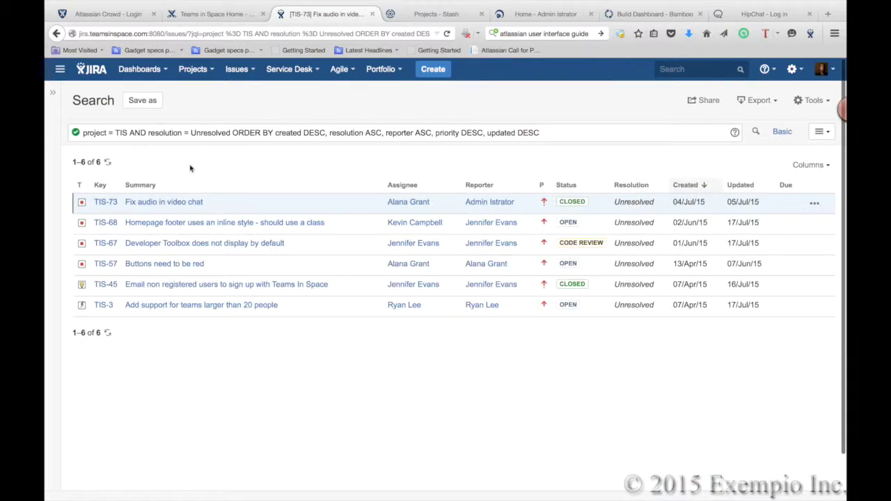
left_click(106, 243)
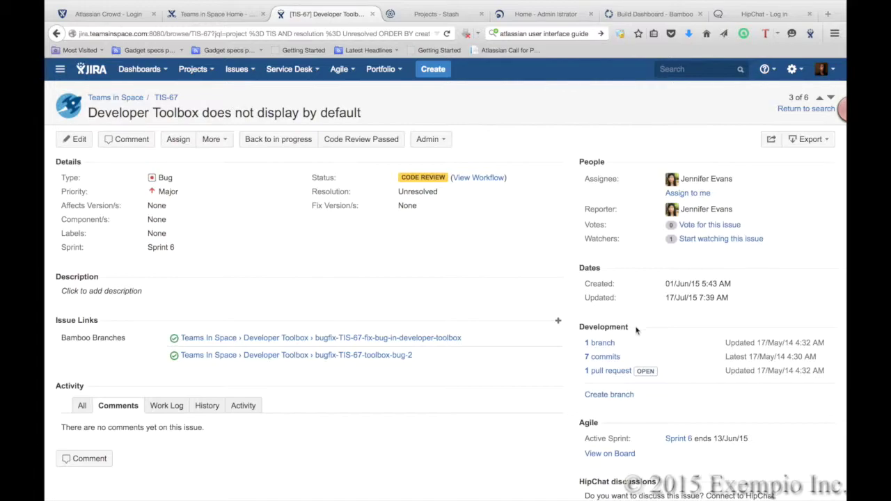
- Examine the details, issue links, activity, development, and agile sections of issue TIS-67
scroll(645, 308, "down", 3)
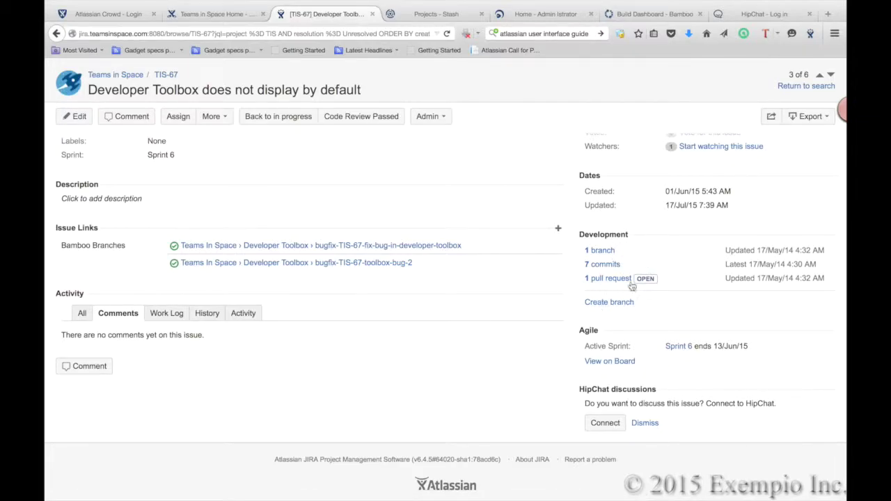
scroll(643, 311, "down", 1)
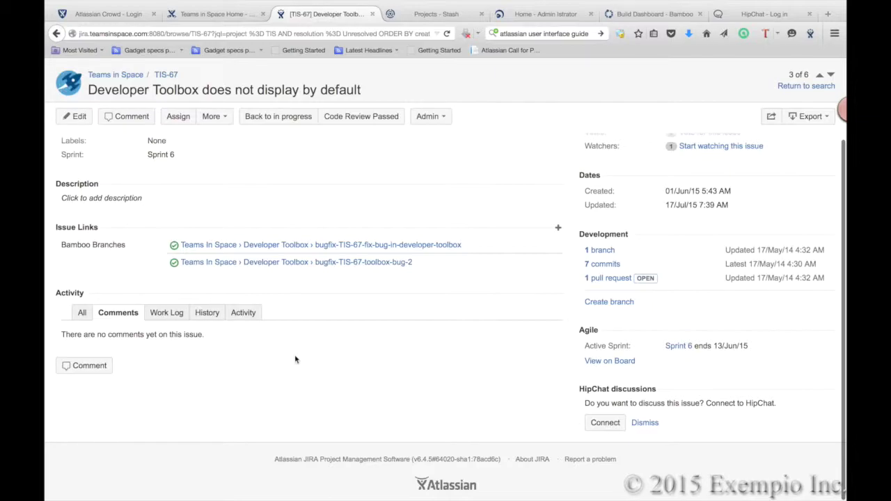
scroll(295, 359, "up", 3)
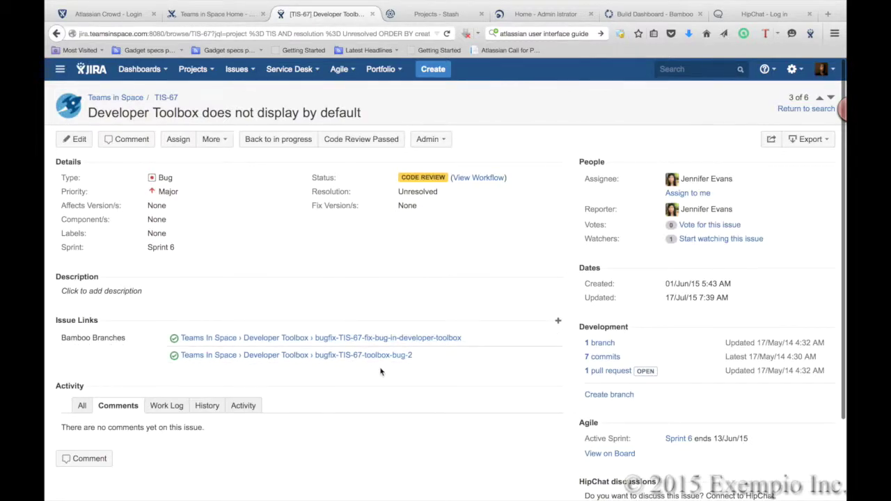
scroll(380, 371, "down", 3)
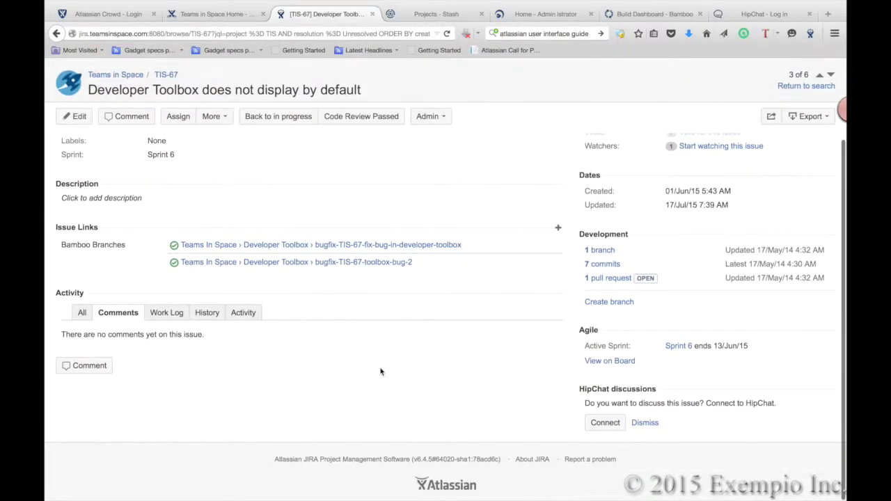
scroll(380, 371, "up", 3)
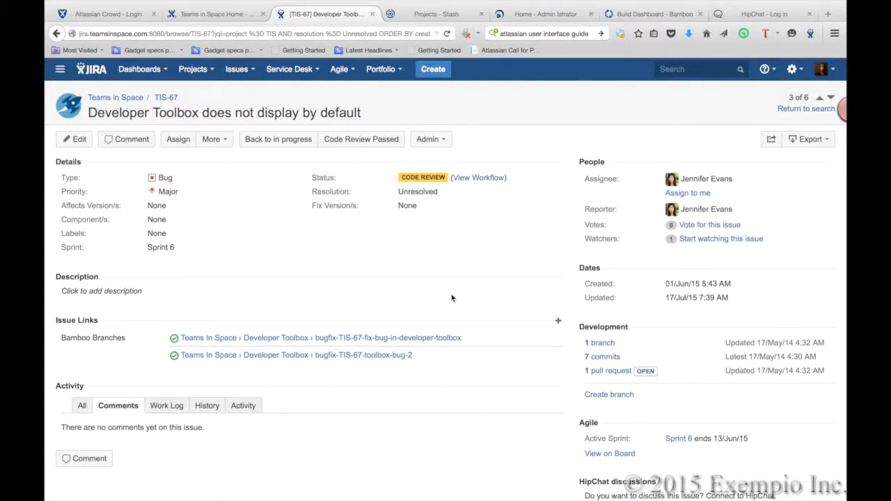
- Add the description "Developer Tooolbox" to the issue and save it
left_click(133, 294)
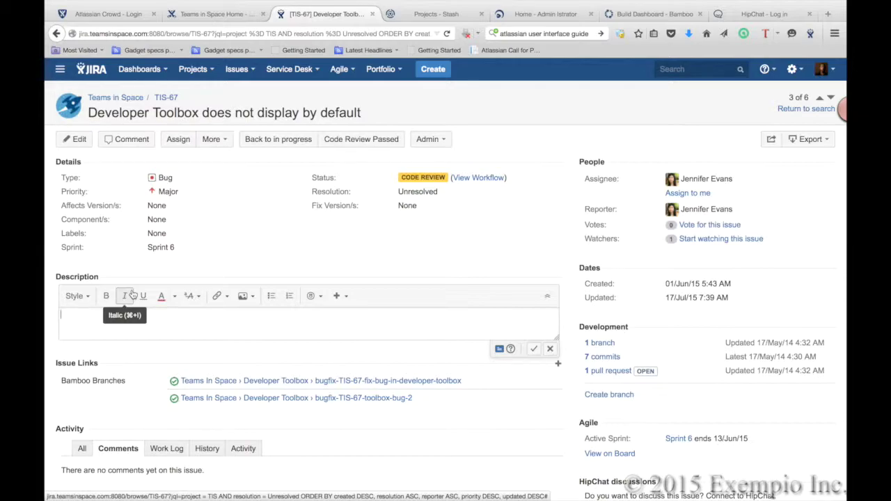
type("Developer Tooolbox")
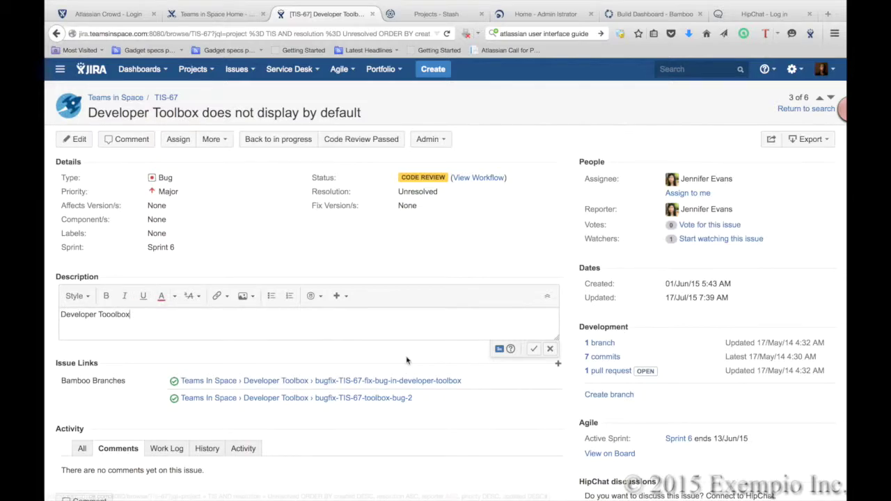
left_click(535, 350)
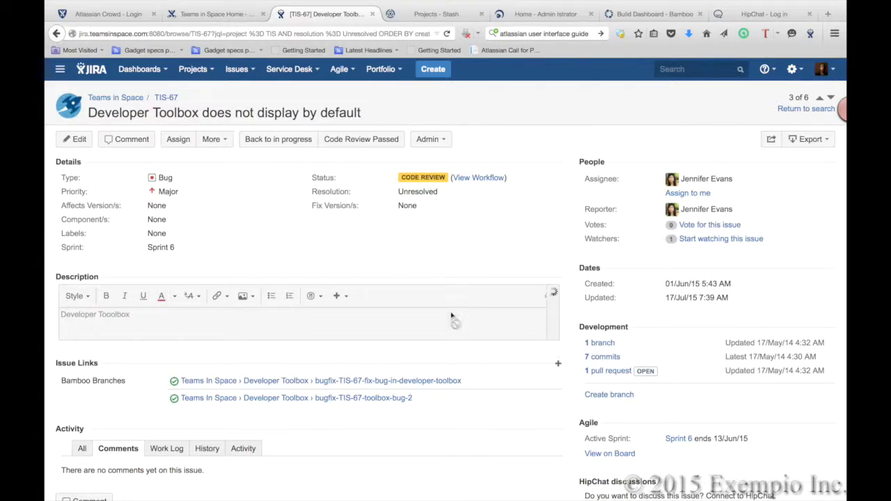
mouse_move(103, 291)
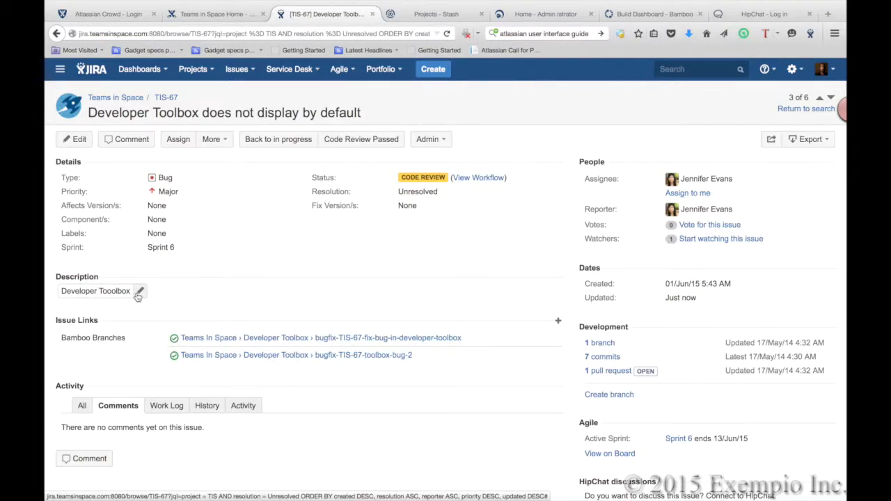
left_click(133, 289)
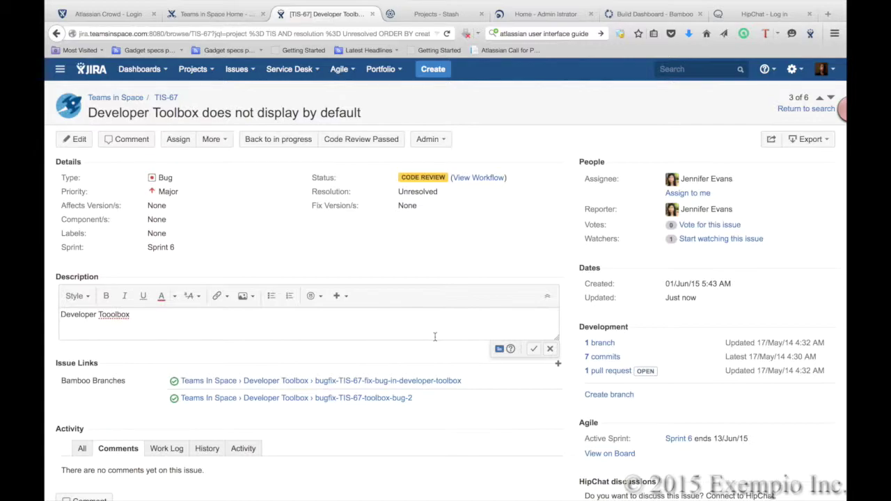
left_click(551, 350)
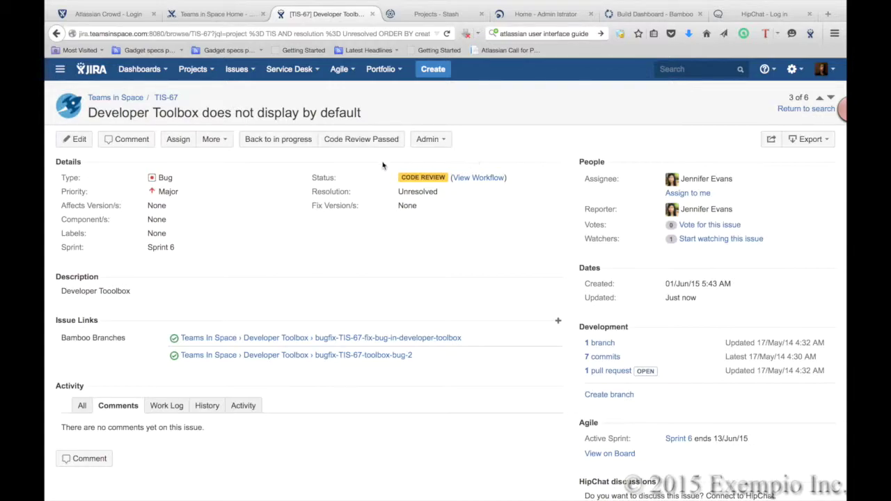
- Add the comment "This issue is resolved" to the issue, viewable by all users
left_click(130, 139)
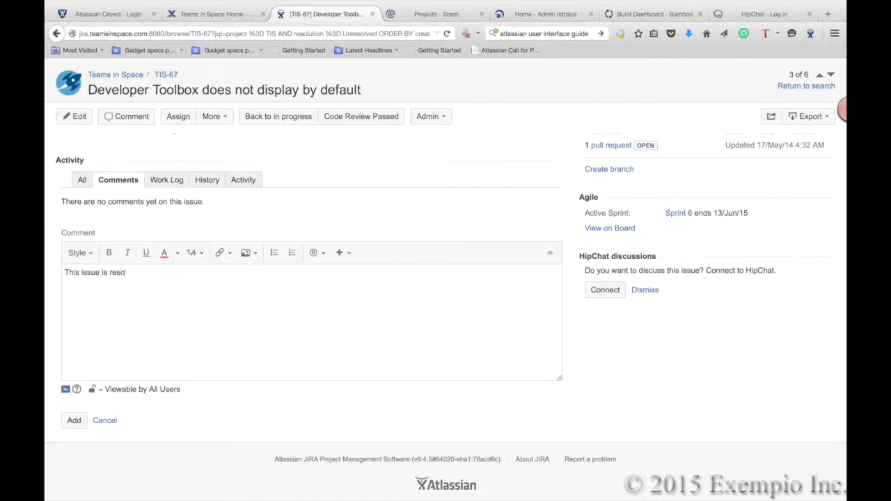
left_click(74, 420)
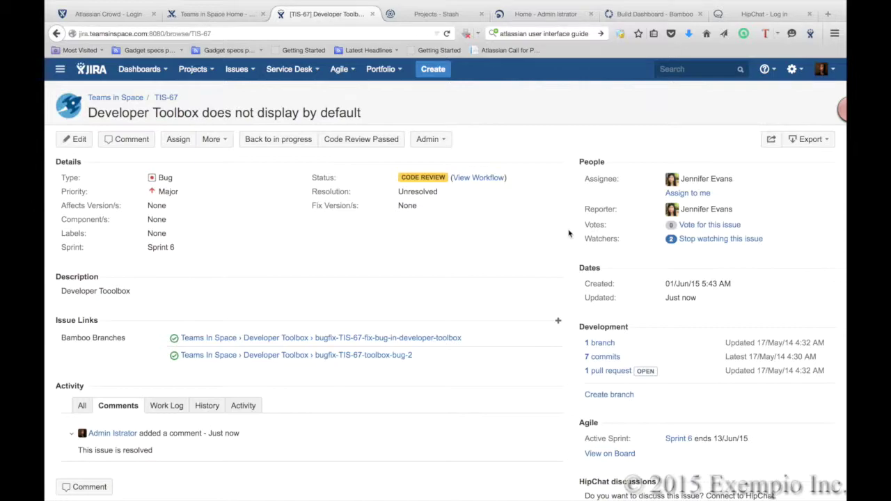
- View the issue on its agile board and open the project's backlog with the Epics panel expanded
scroll(570, 234, "down", 2)
left_click(623, 402)
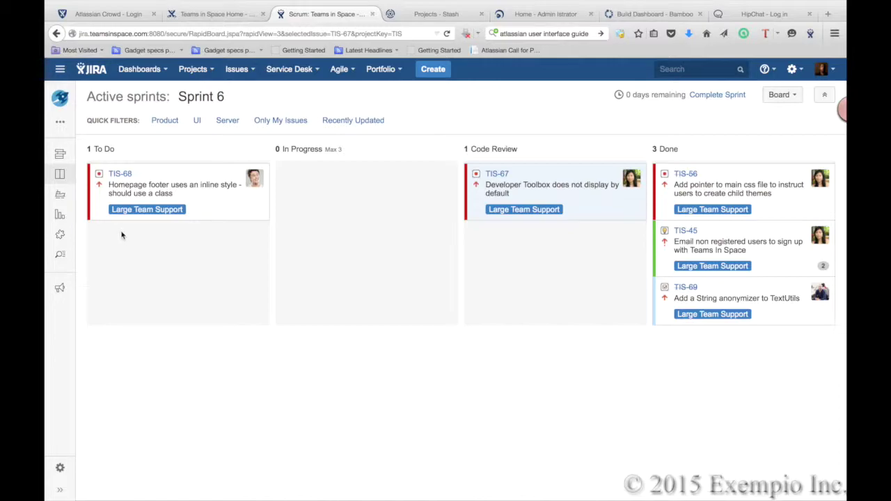
left_click(60, 156)
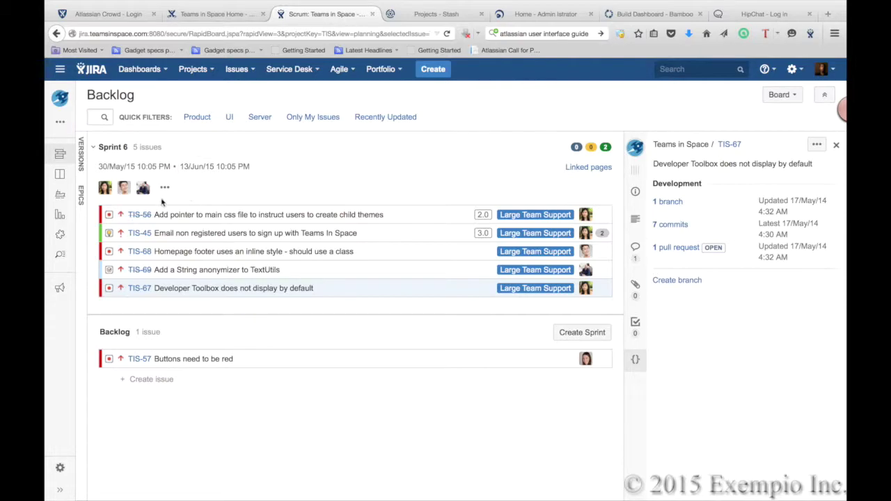
left_click(82, 199)
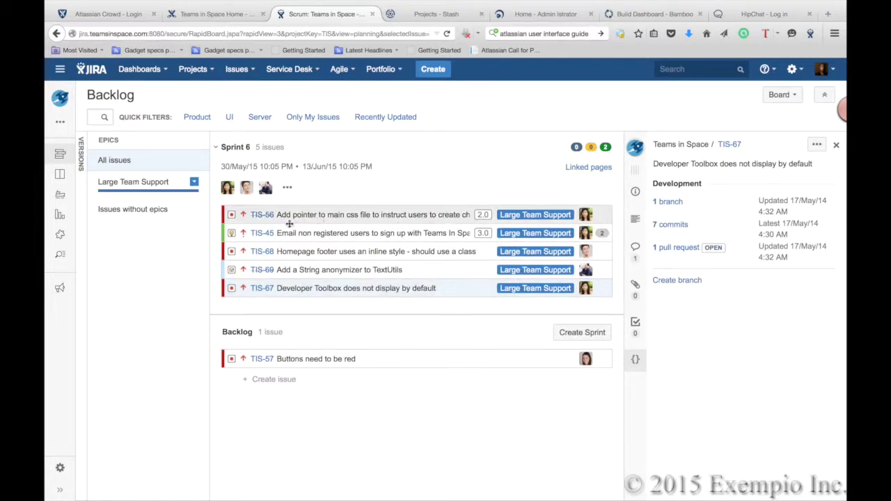
- Review the details, description, and development information of TIS-67 in the backlog, and display the details of TIS-56
left_click(260, 288)
scroll(746, 310, "up", 10)
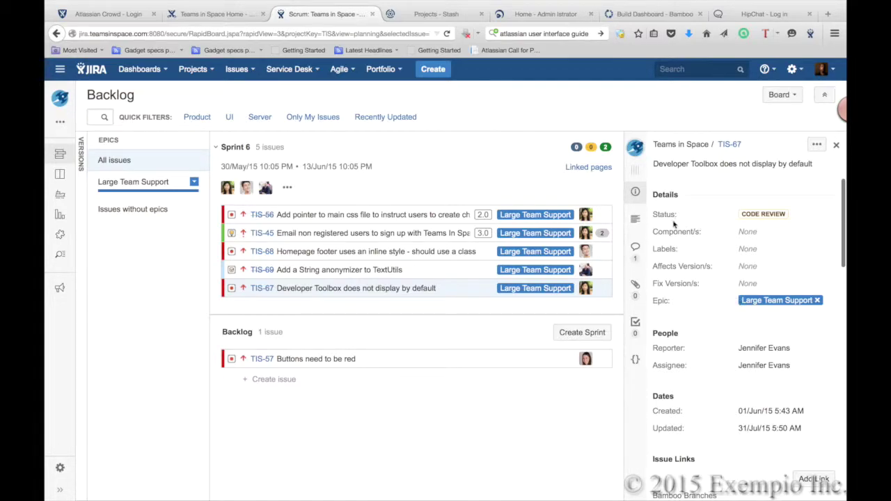
left_click(636, 220)
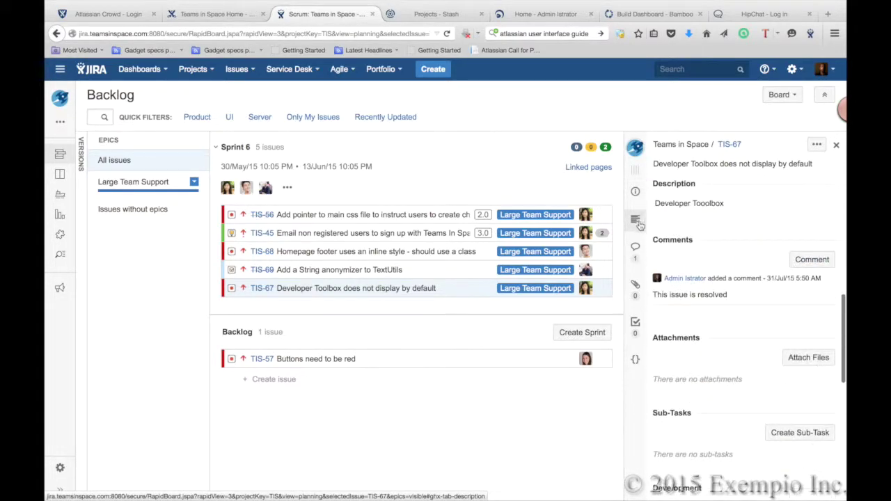
left_click(636, 359)
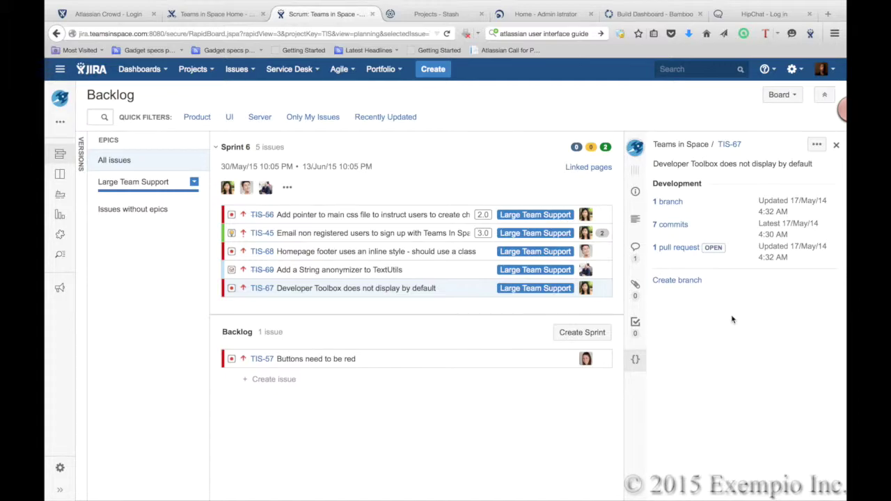
scroll(732, 320, "down", 2)
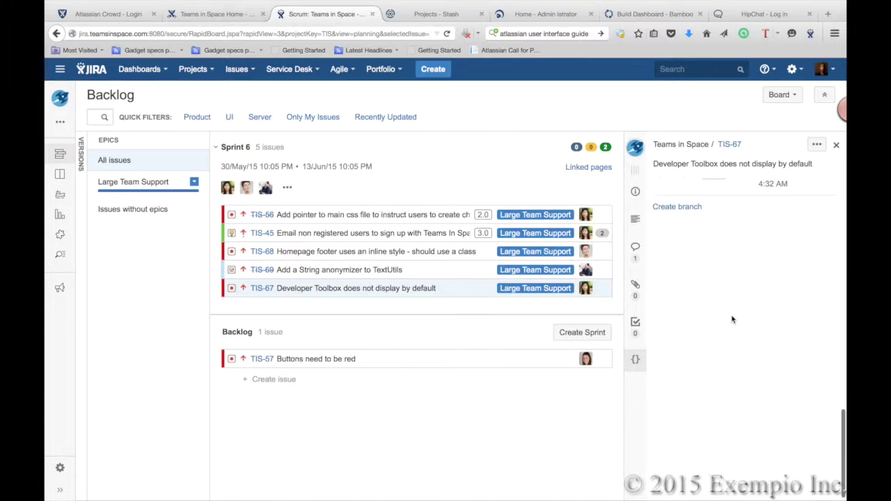
scroll(732, 320, "up", 10)
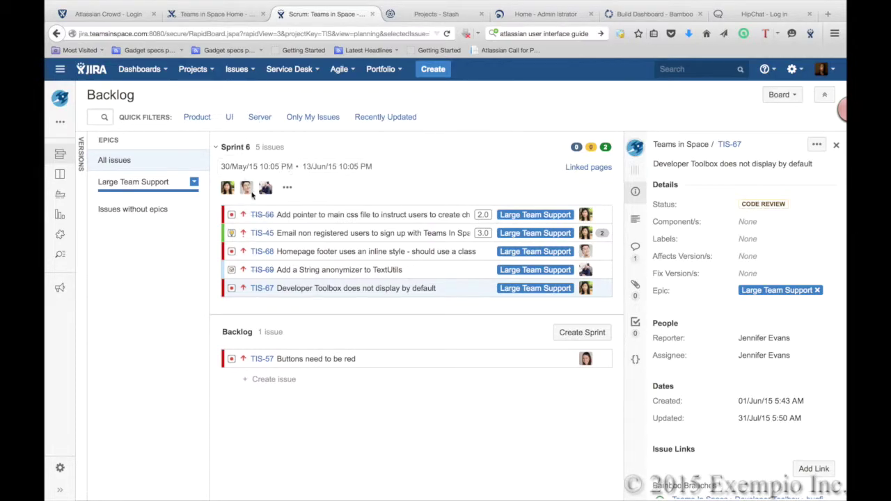
left_click(261, 217)
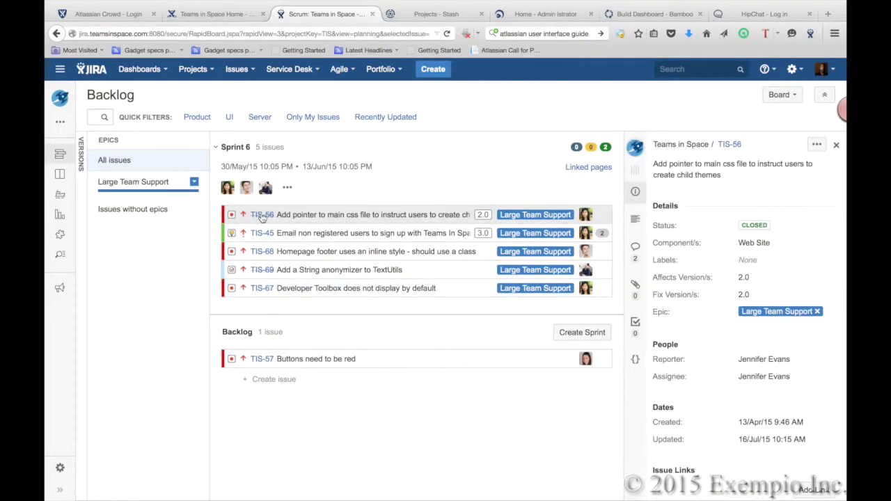